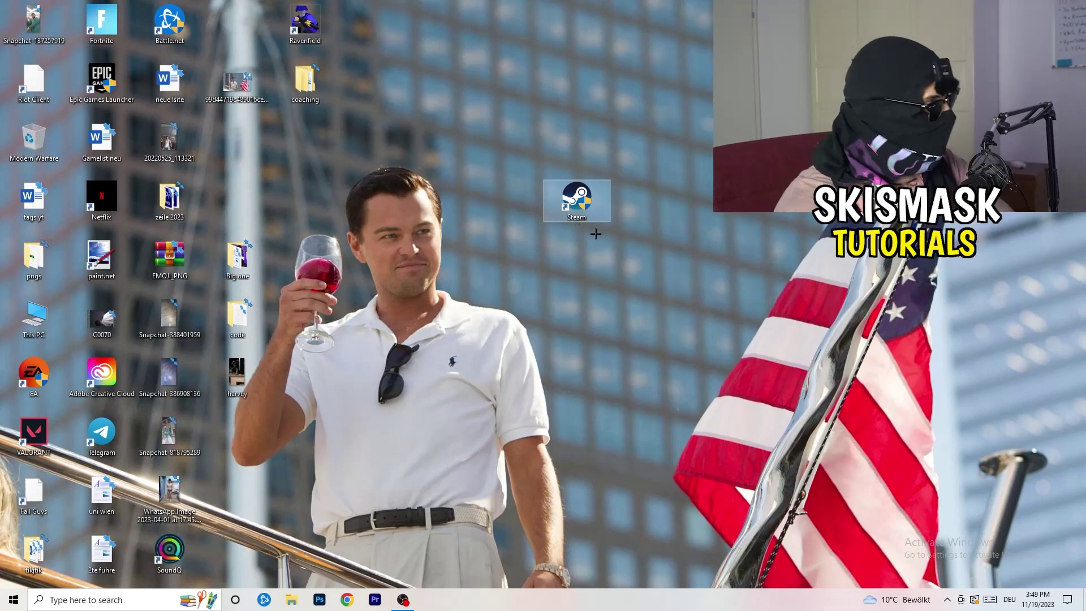
# Set the Steam desktop shortcut to run in compatibility mode for Windows 8 and confirm its properties
pyautogui.rightClick(583, 199)
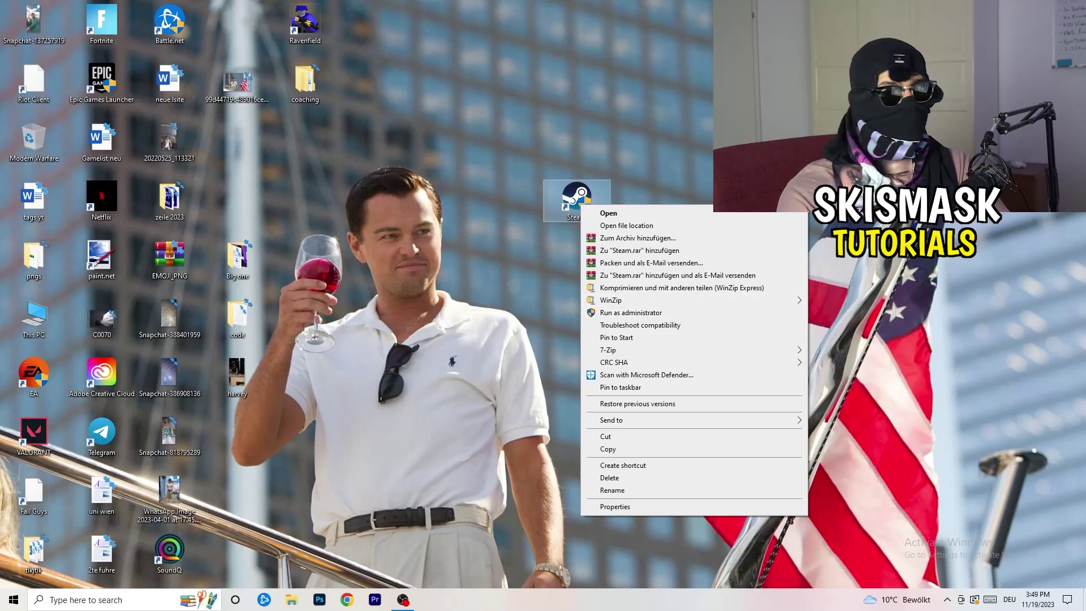
pyautogui.click(629, 509)
pyautogui.moveTo(682, 211); pyautogui.dragTo(482, 162)
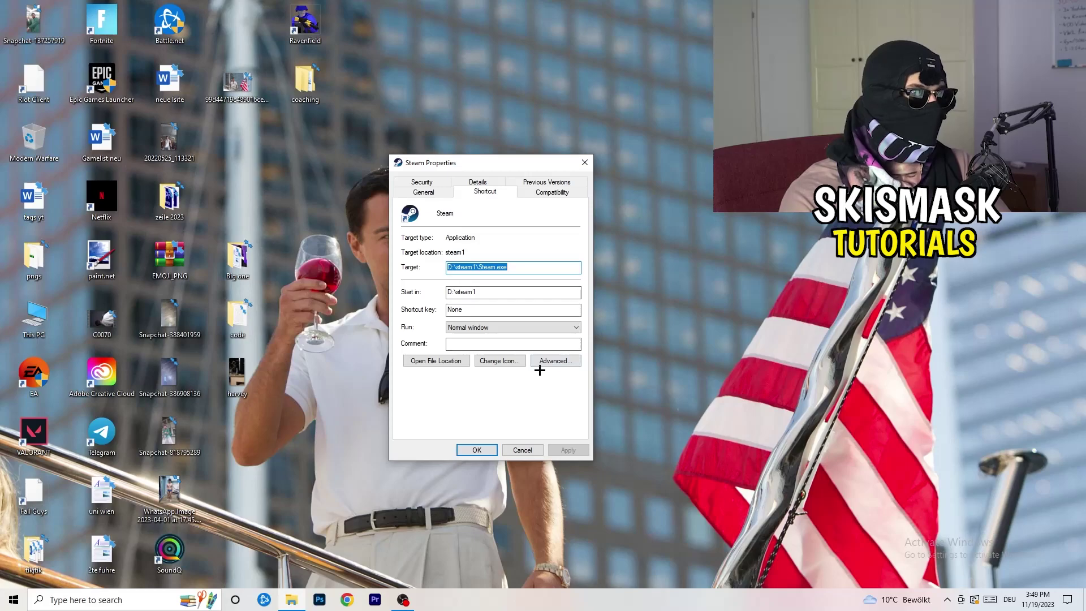
pyautogui.click(557, 194)
pyautogui.moveTo(500, 167); pyautogui.dragTo(627, 119)
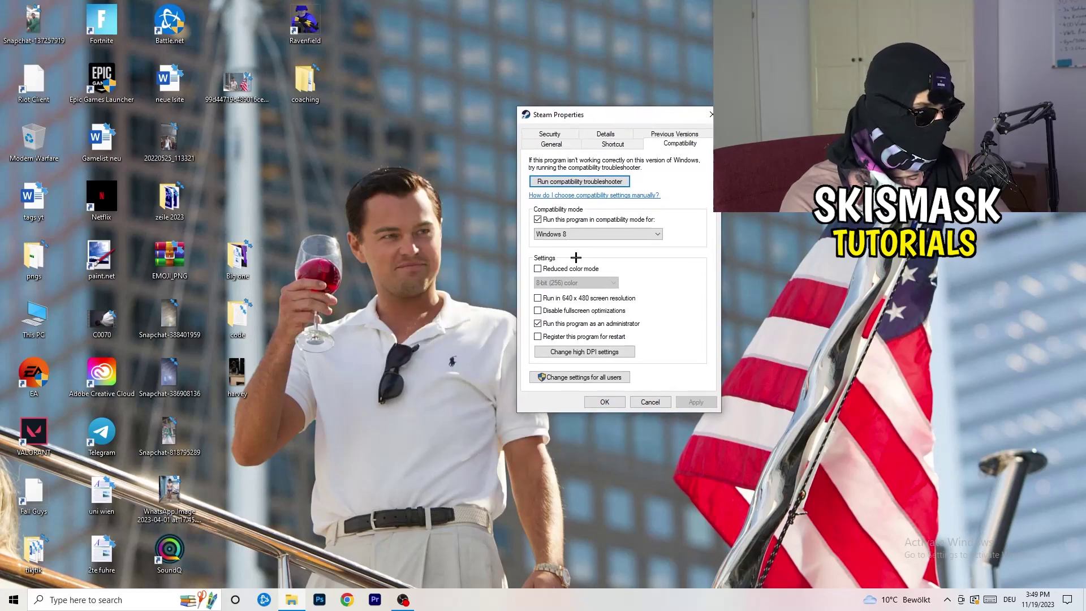
pyautogui.click(603, 234)
pyautogui.click(608, 268)
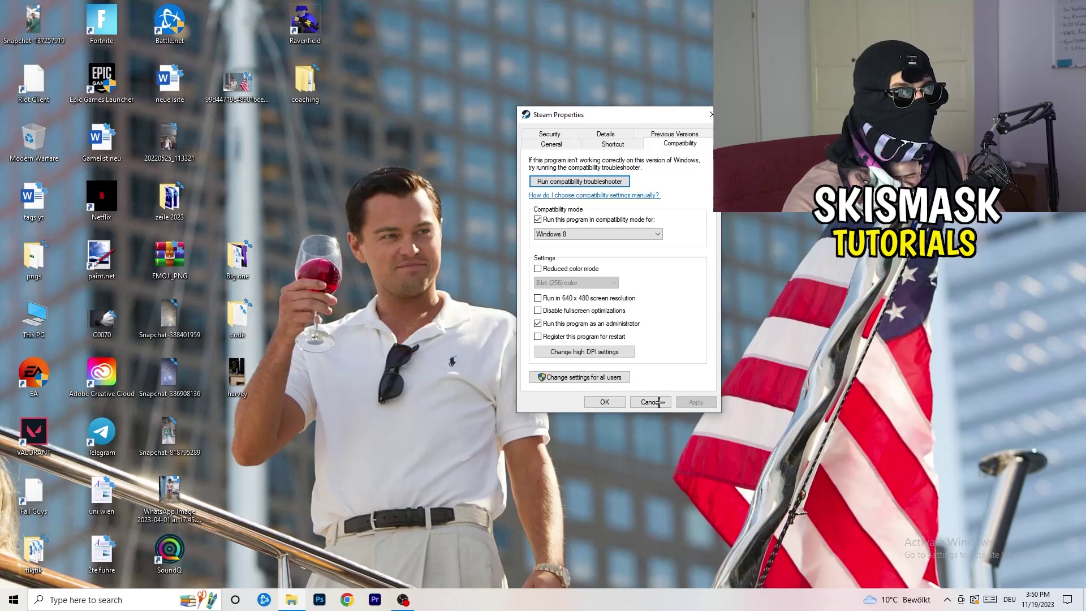
pyautogui.click(614, 402)
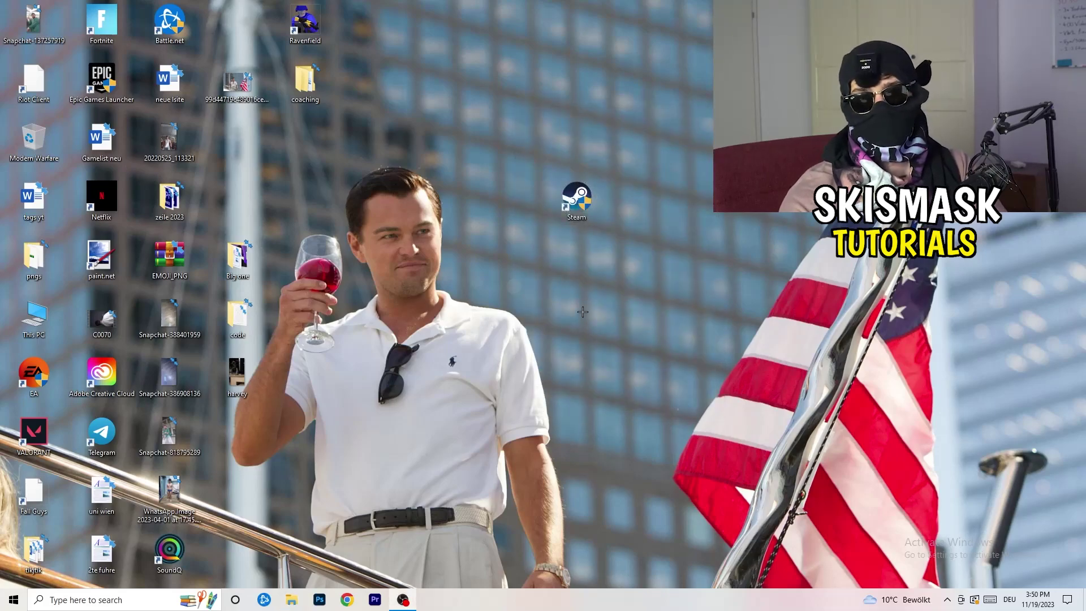
# Move the Steam shortcut closer to the other desktop icons and review its compatibility properties, closing them without changes
pyautogui.moveTo(582, 202); pyautogui.dragTo(514, 202)
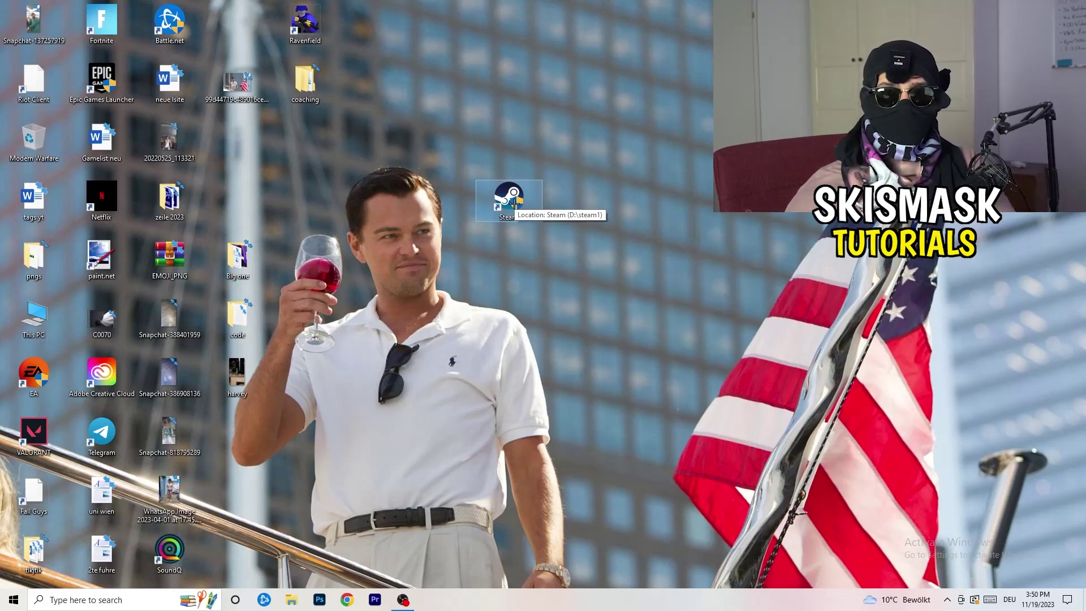
pyautogui.moveTo(514, 204); pyautogui.dragTo(377, 206)
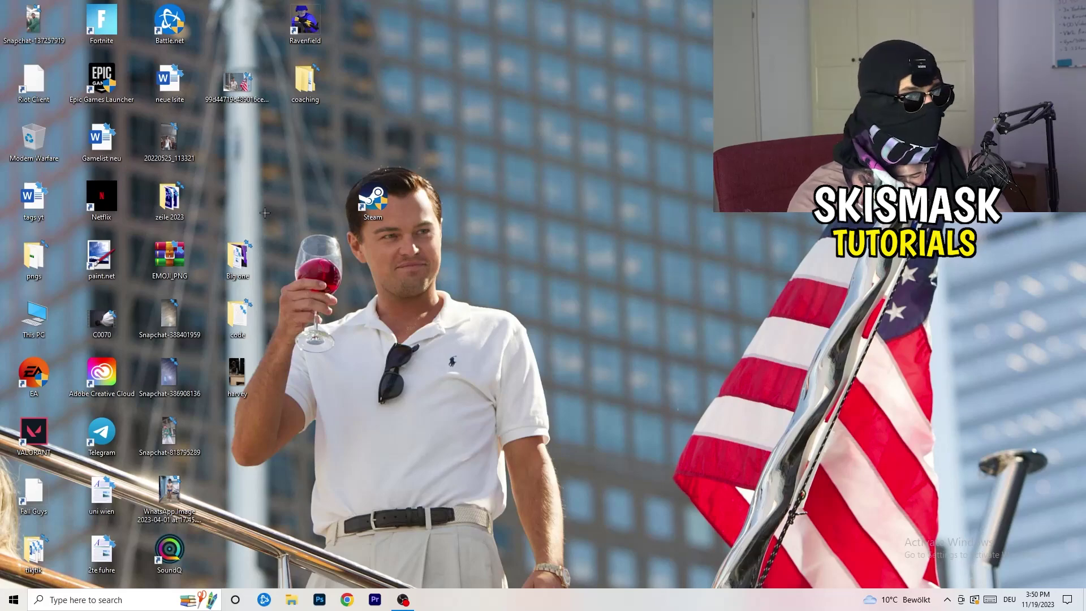
pyautogui.rightClick(375, 210)
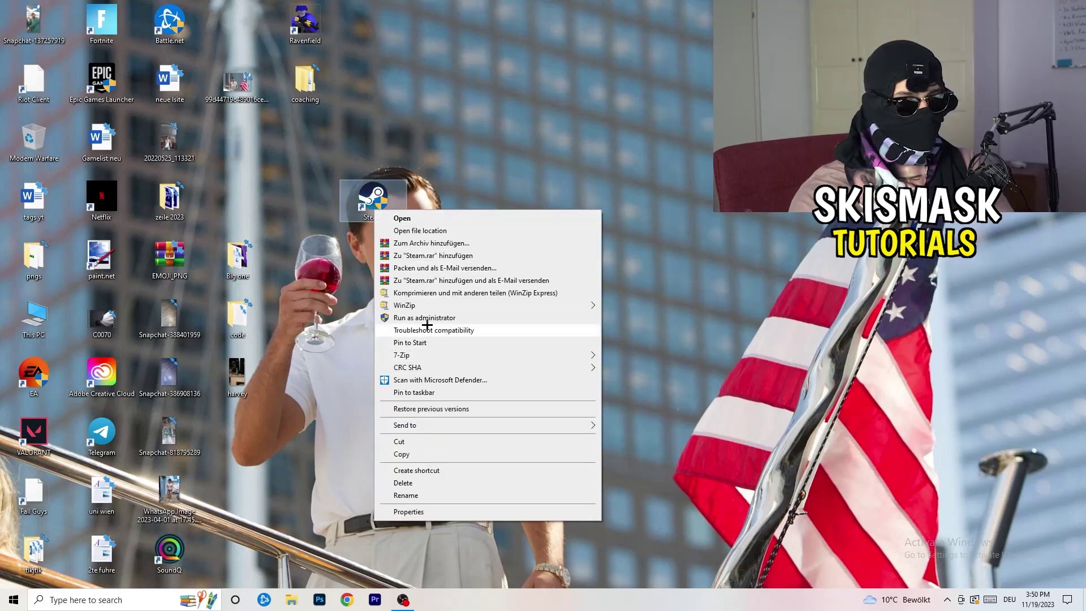
pyautogui.click(412, 512)
pyautogui.click(540, 248)
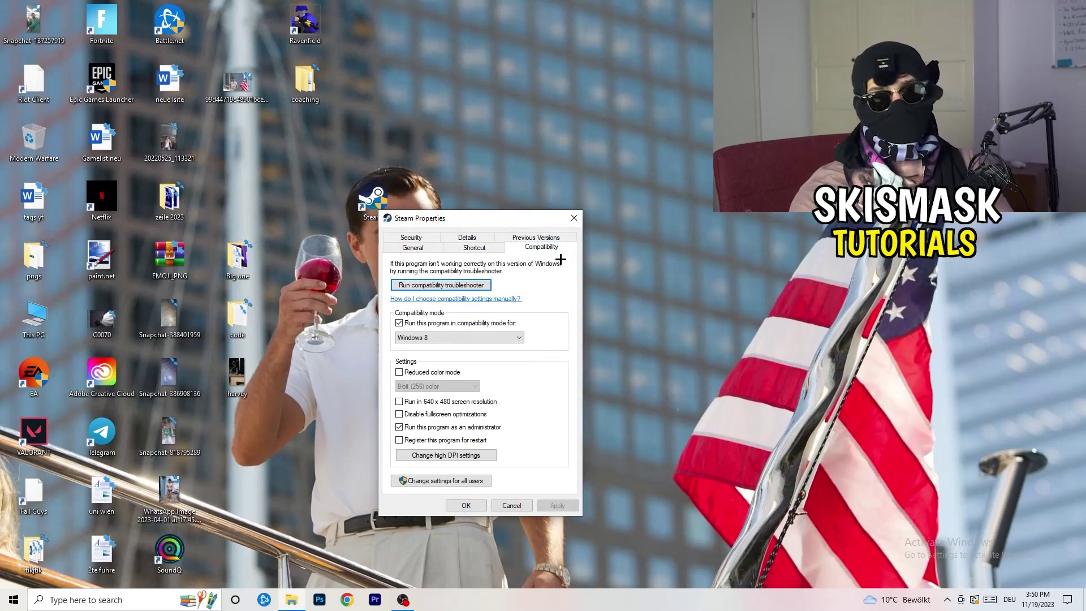
pyautogui.click(574, 219)
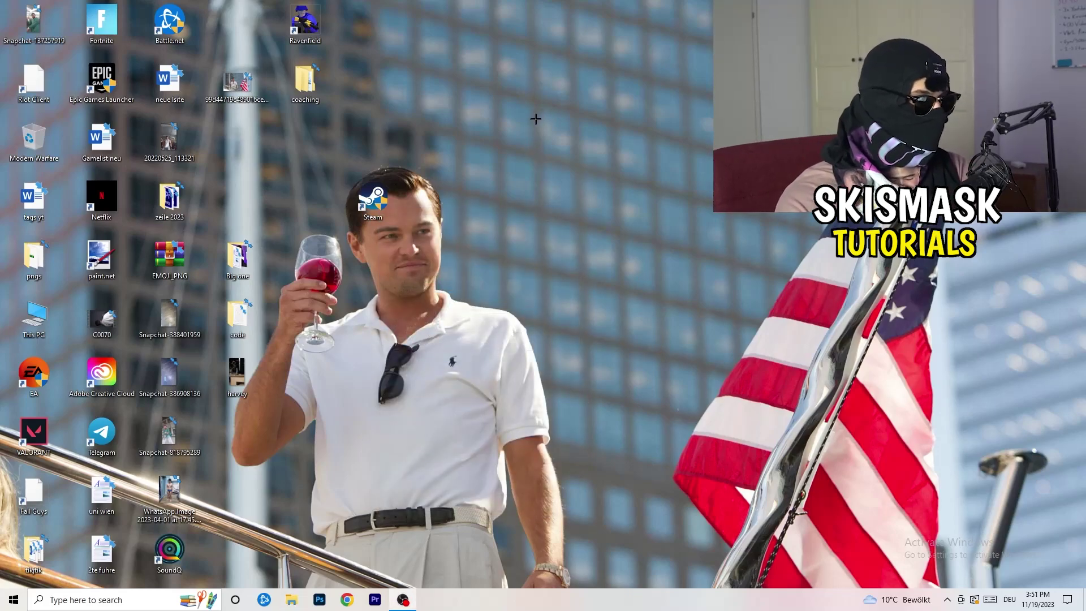
# Open Task Manager from the taskbar and maximize its window
pyautogui.moveTo(550, 608)
pyautogui.mouseDown()
pyautogui.moveTo(927, 315)
pyautogui.moveTo(552, 571)
pyautogui.moveTo(552, 603)
pyautogui.mouseUp()
pyautogui.rightClick(553, 603)
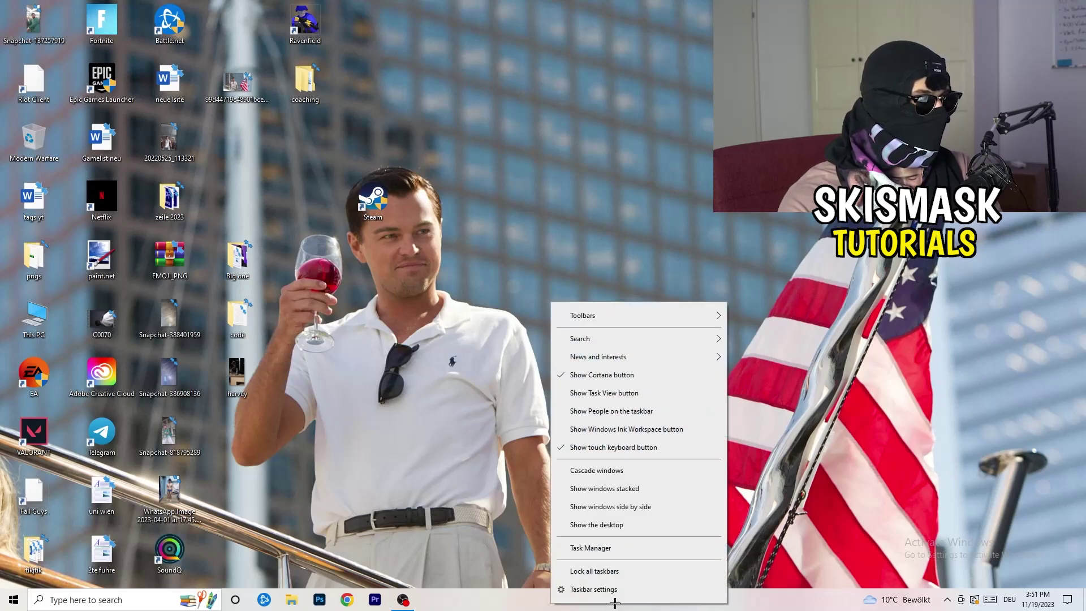
pyautogui.click(604, 549)
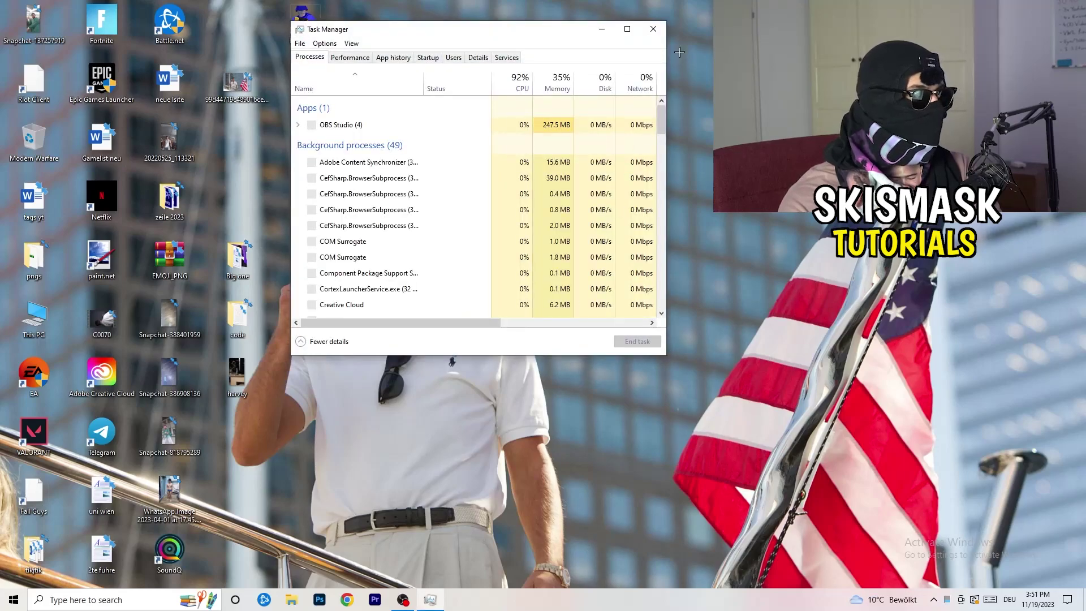
pyautogui.click(627, 28)
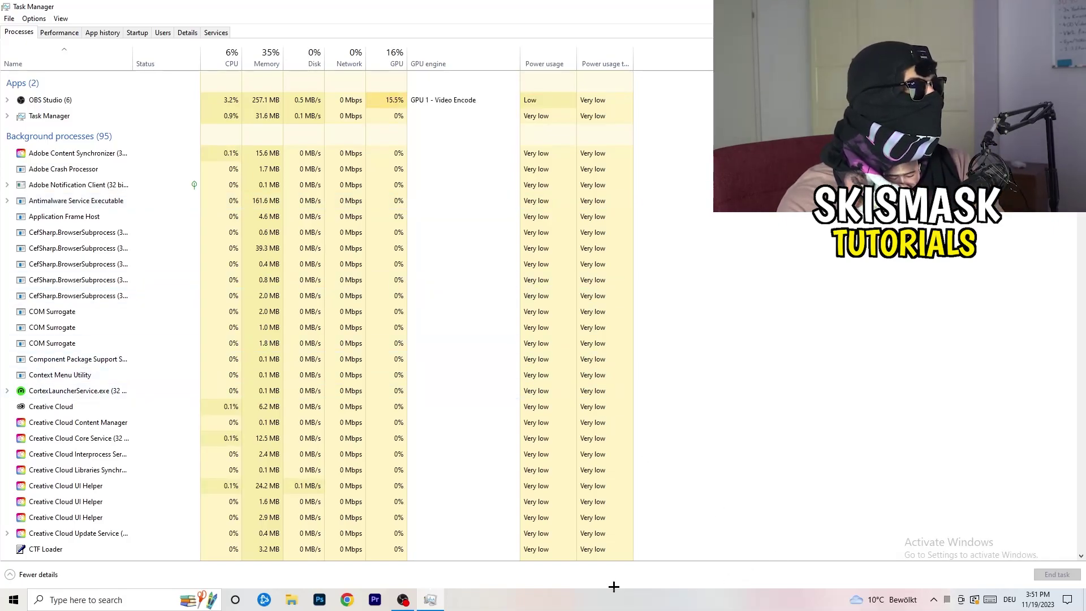
# In the detailed process list, show the available priority levels for a Creative Cloud UI Helper process
pyautogui.click(176, 33)
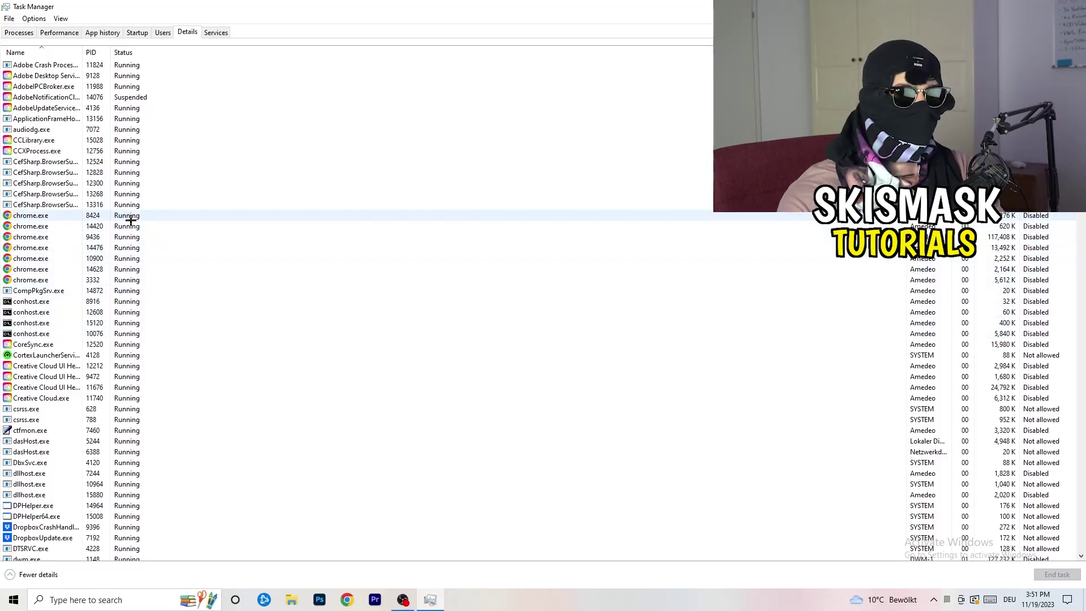
pyautogui.scroll(-3, 131, 220)
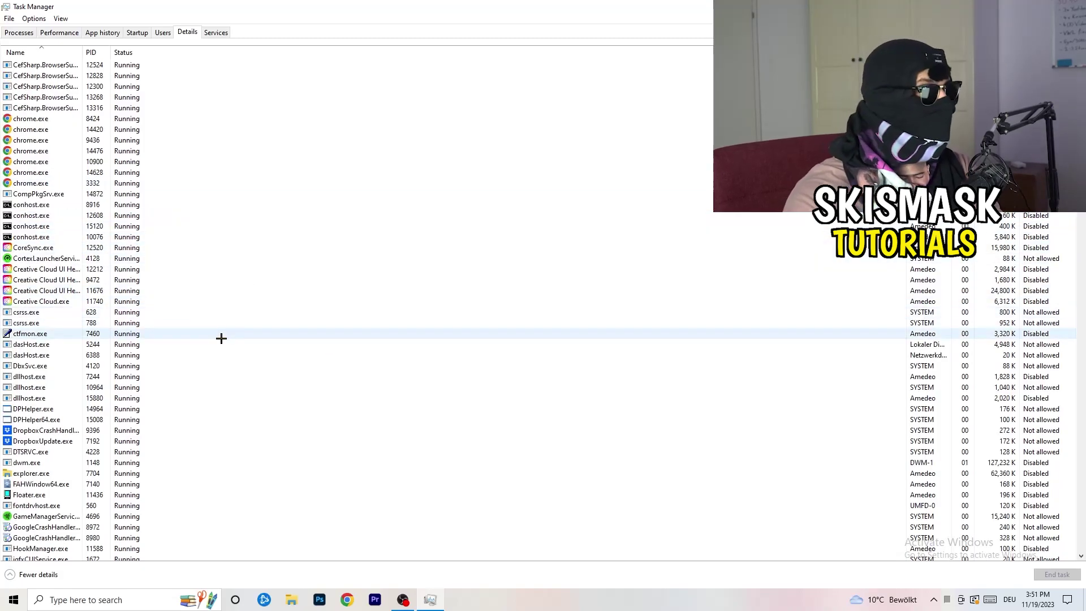
pyautogui.rightClick(45, 289)
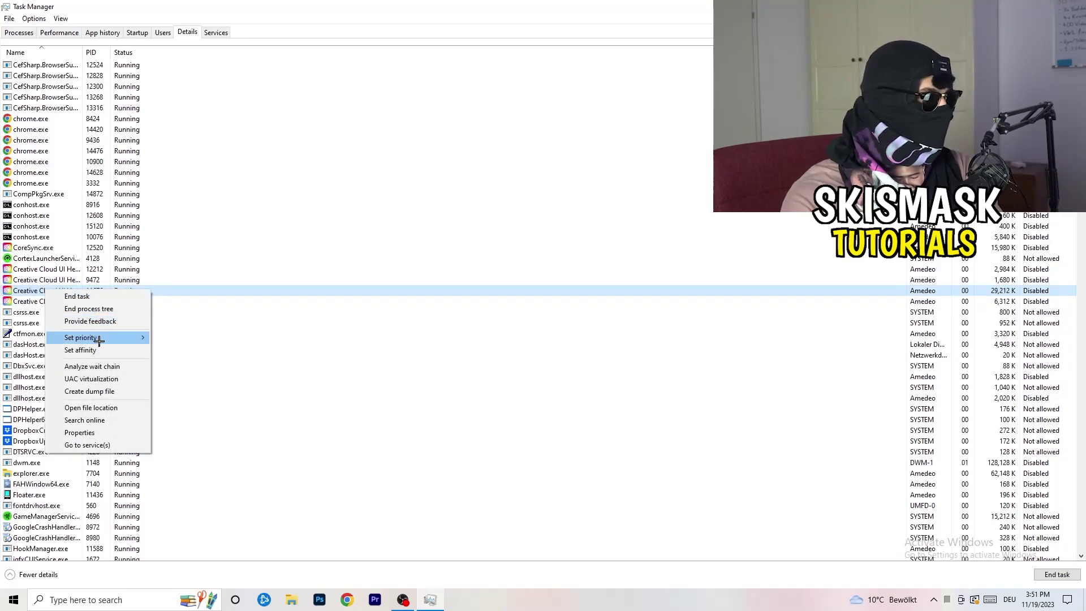
pyautogui.moveTo(99, 341)
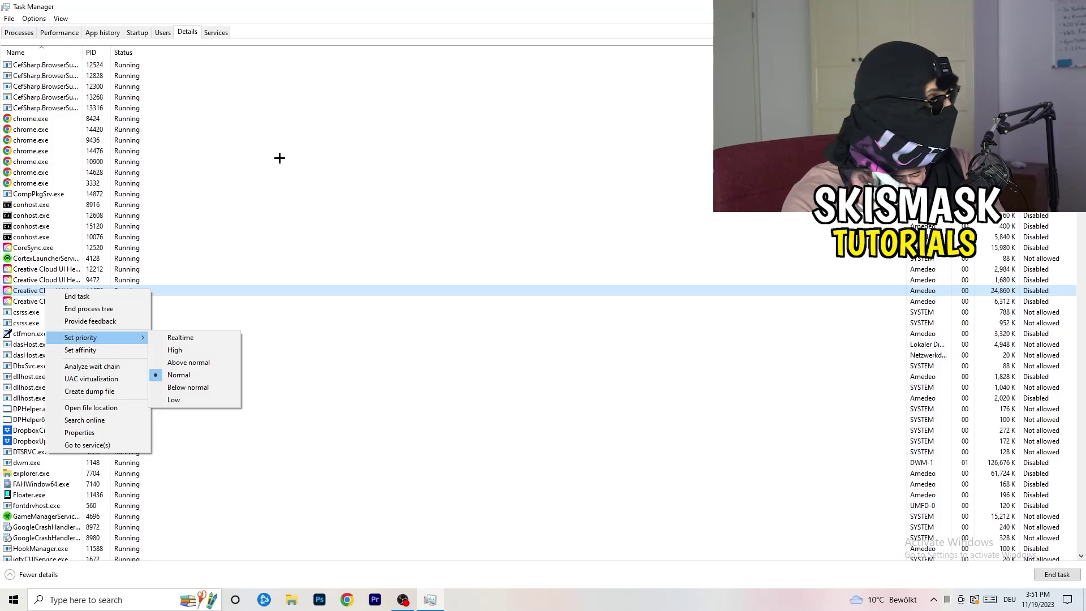
# Review the startup programs and show the Disable option for File Association Helper without applying it
pyautogui.click(137, 32)
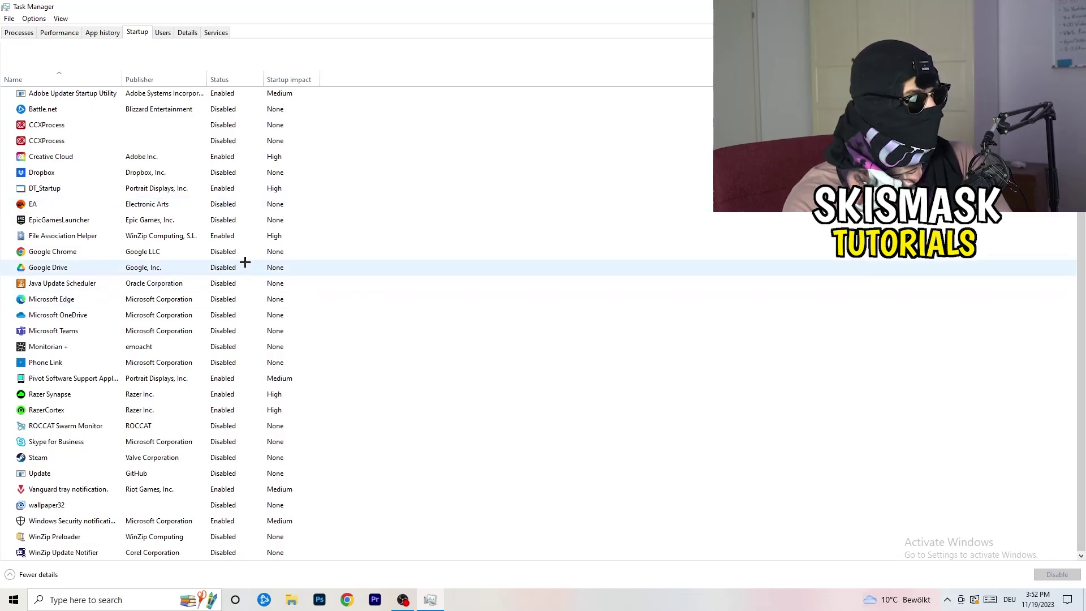
pyautogui.rightClick(233, 237)
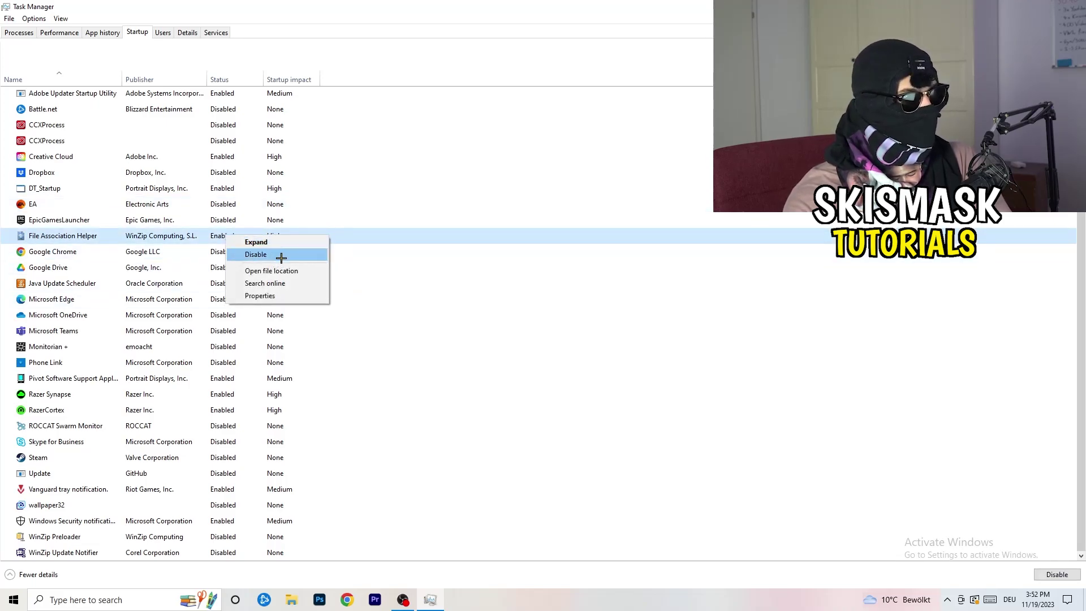
pyautogui.click(444, 82)
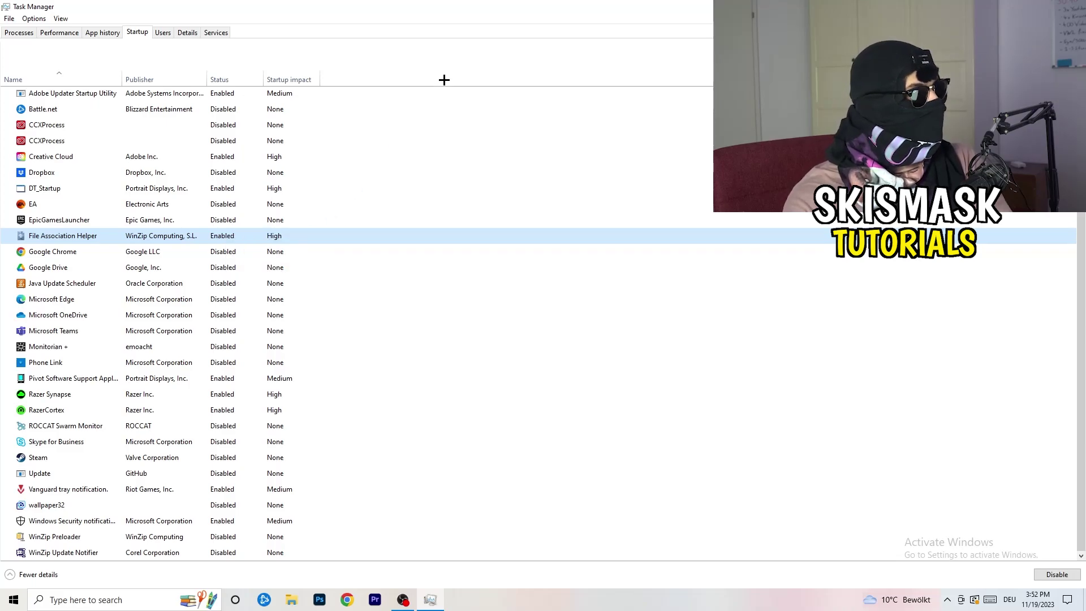
# Sort the running processes by CPU and by GPU usage, and look through the whole list
pyautogui.click(23, 32)
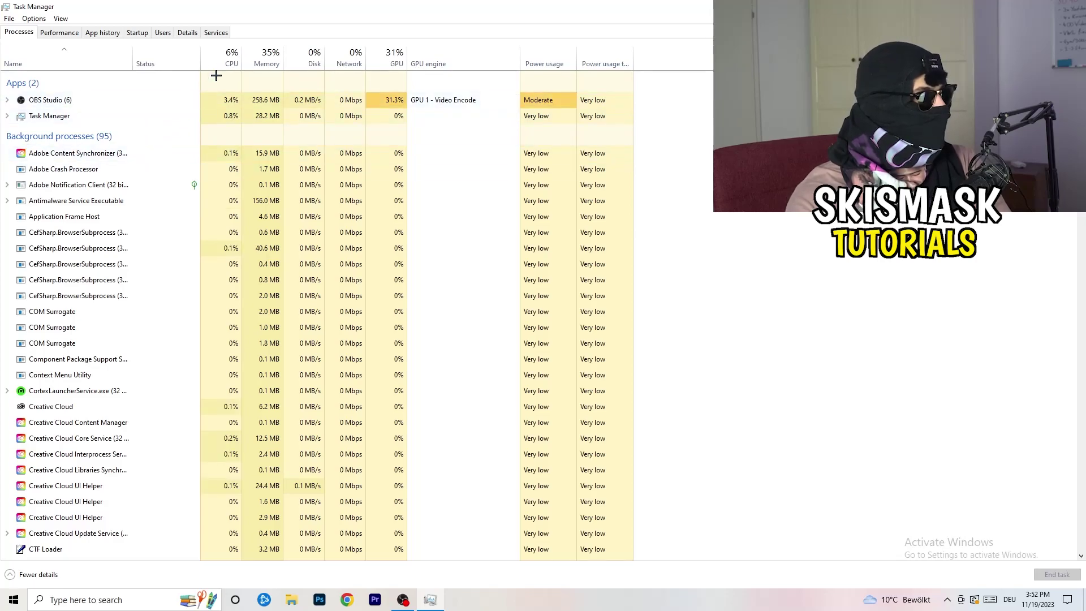
pyautogui.click(231, 57)
pyautogui.click(389, 58)
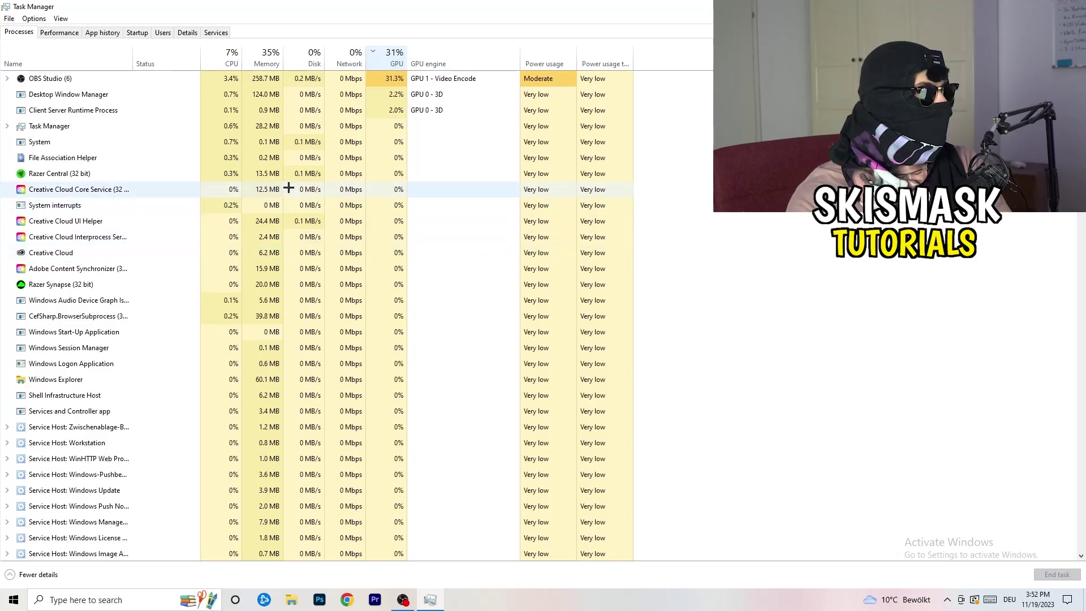
pyautogui.click(392, 60)
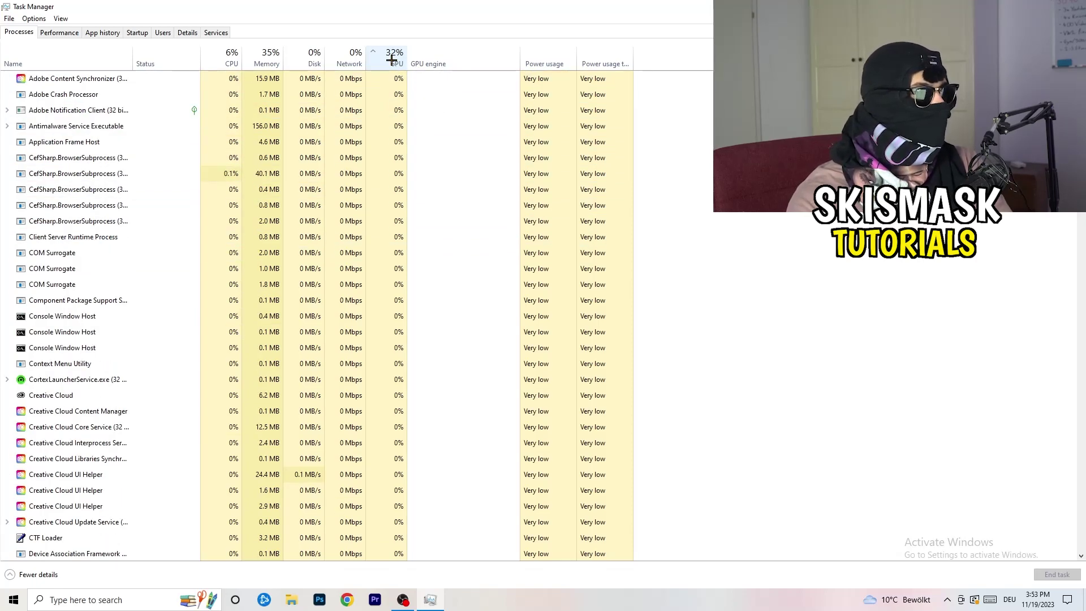
pyautogui.scroll(-15, 395, 181)
pyautogui.scroll(14, 399, 178)
pyautogui.scroll(2, 400, 177)
pyautogui.scroll(-20, 401, 173)
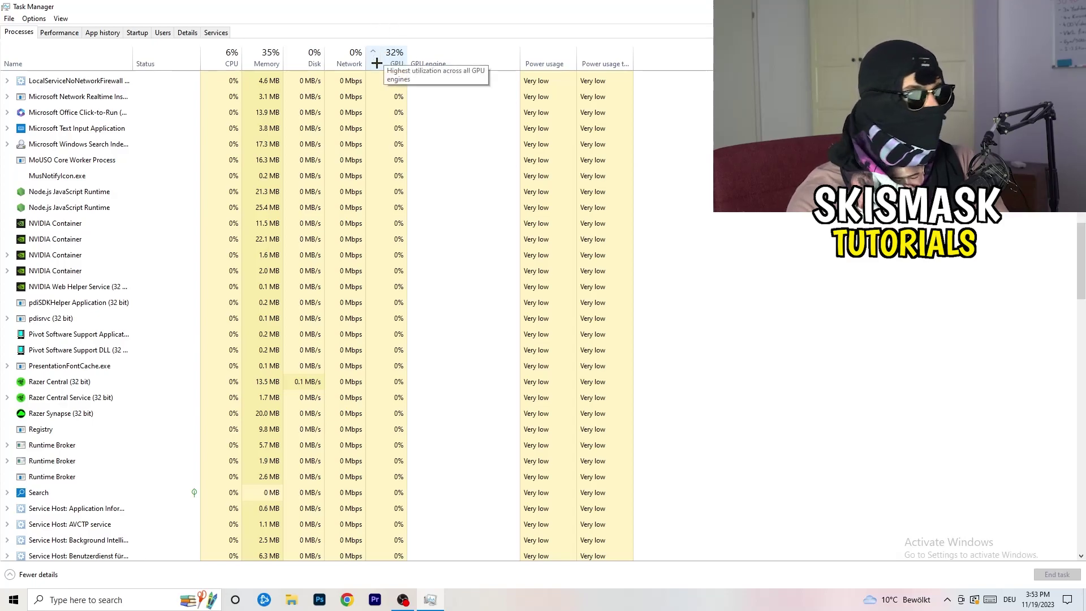
# Show the End task option for the Microsoft Windows Search Indexer without using it, sort by CPU usage and close Task Manager
pyautogui.rightClick(369, 141)
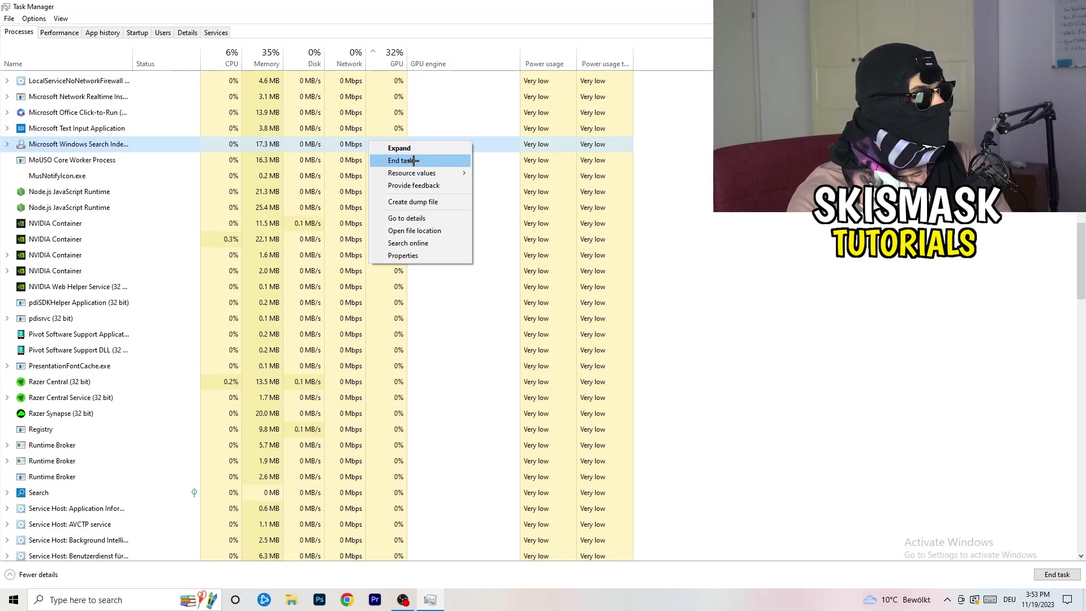
pyautogui.click(229, 57)
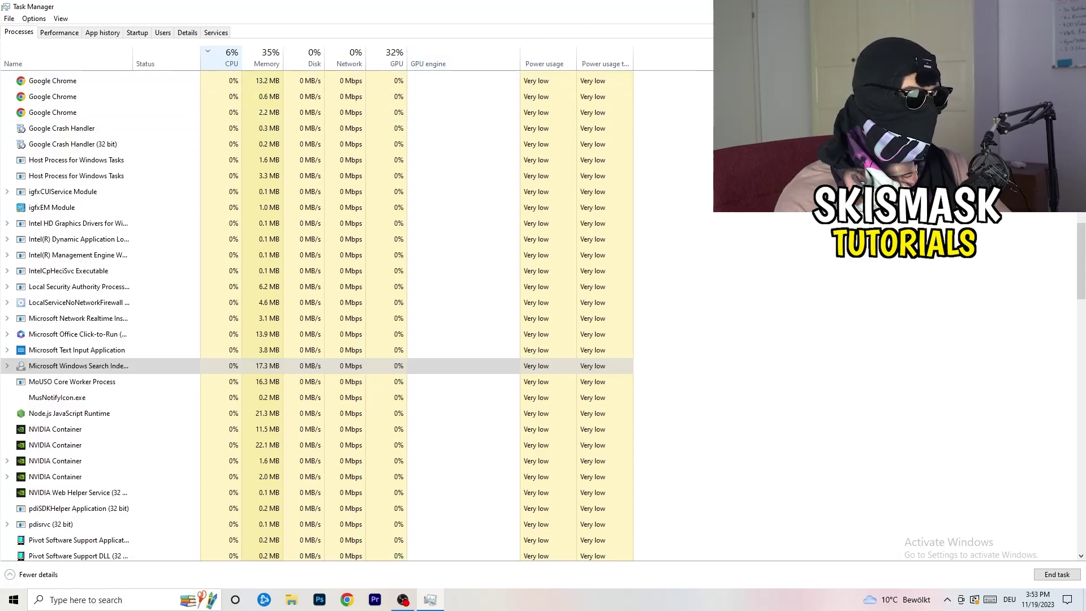
pyautogui.hotkey('alt', 'F4')
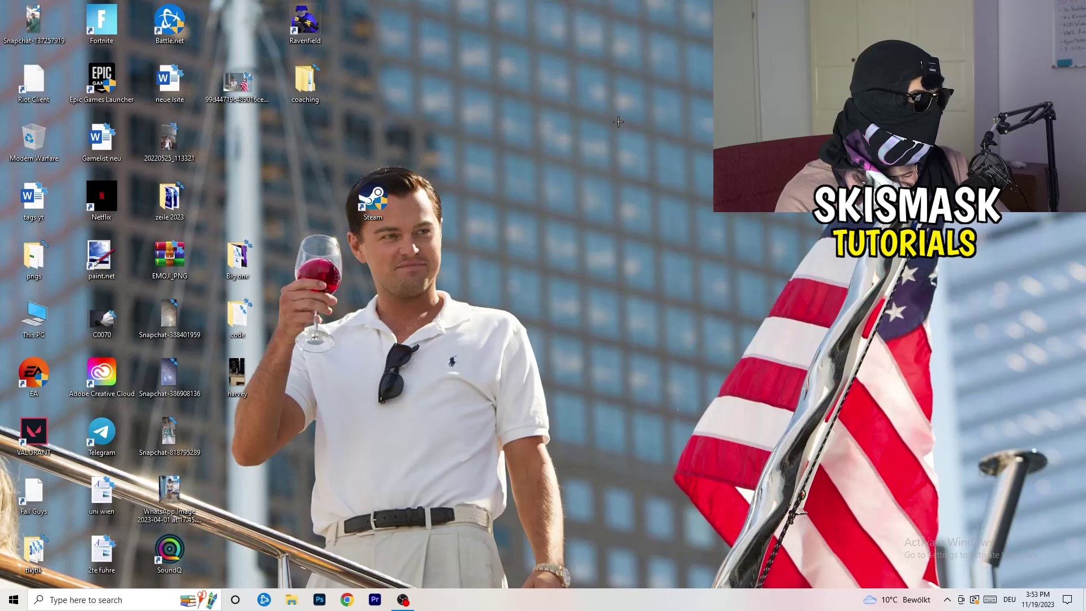
# Open the Windows gaming settings and check the Xbox Game Bar options
pyautogui.click(2, 608)
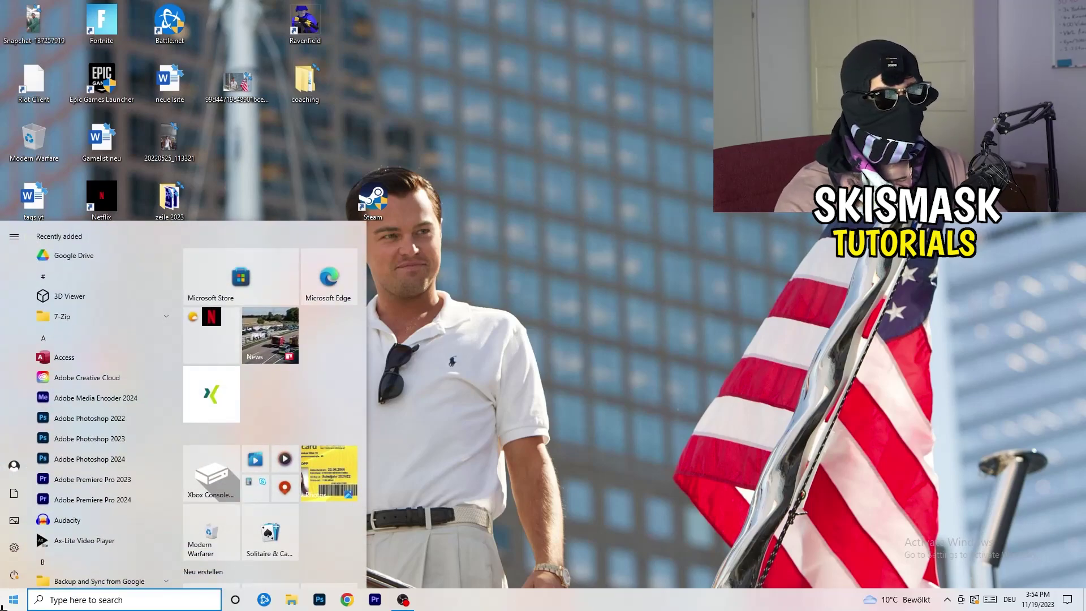
pyautogui.click(15, 547)
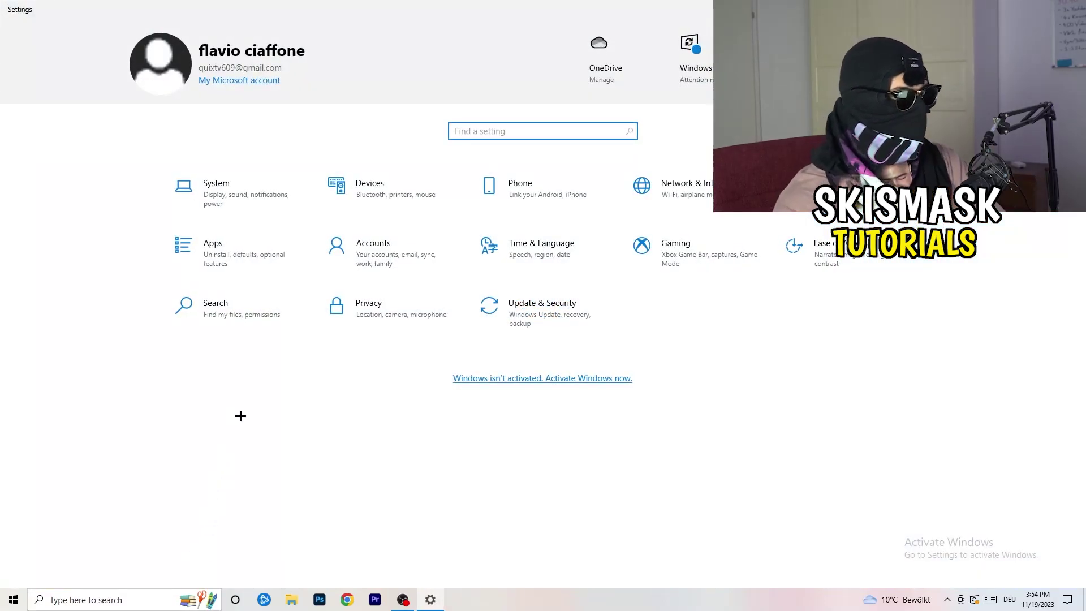
pyautogui.click(666, 253)
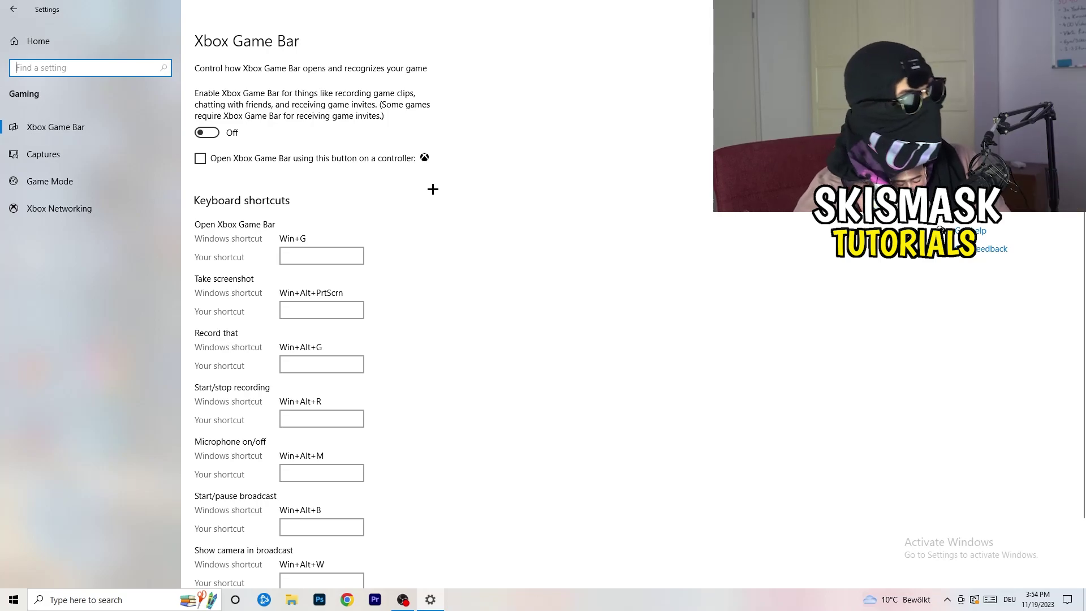
# Check the Captures options for background recording, audio and video, and the Game Mode setting
pyautogui.click(93, 146)
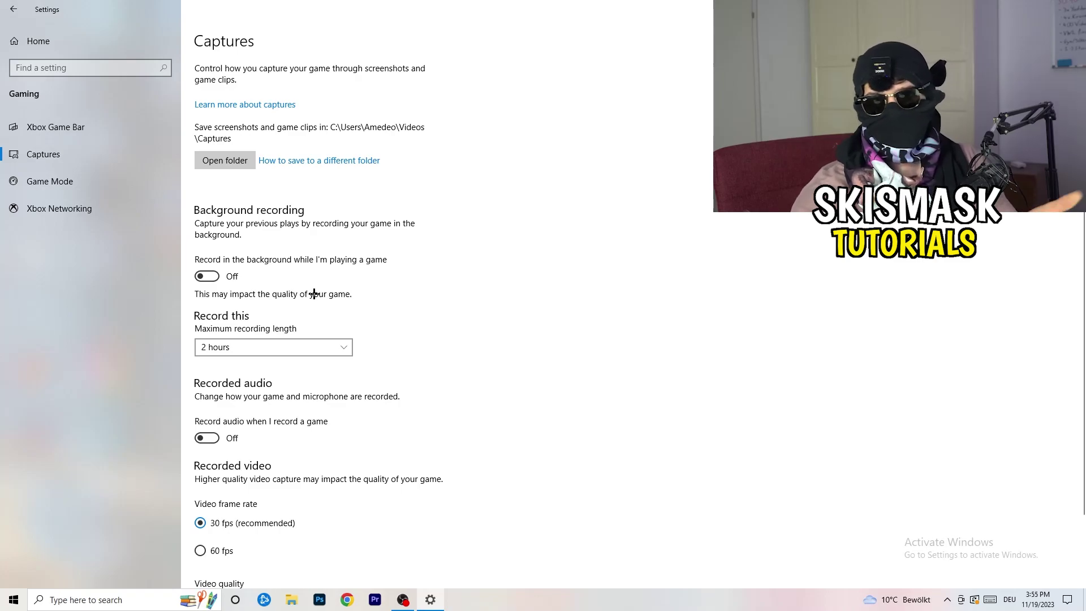
pyautogui.scroll(-2, 311, 295)
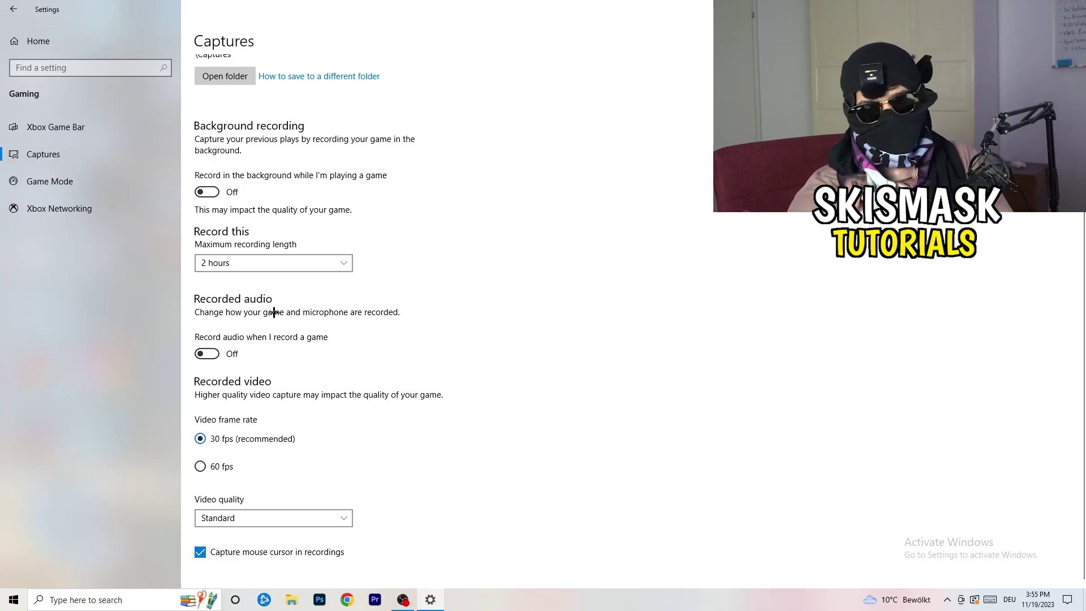
pyautogui.click(24, 181)
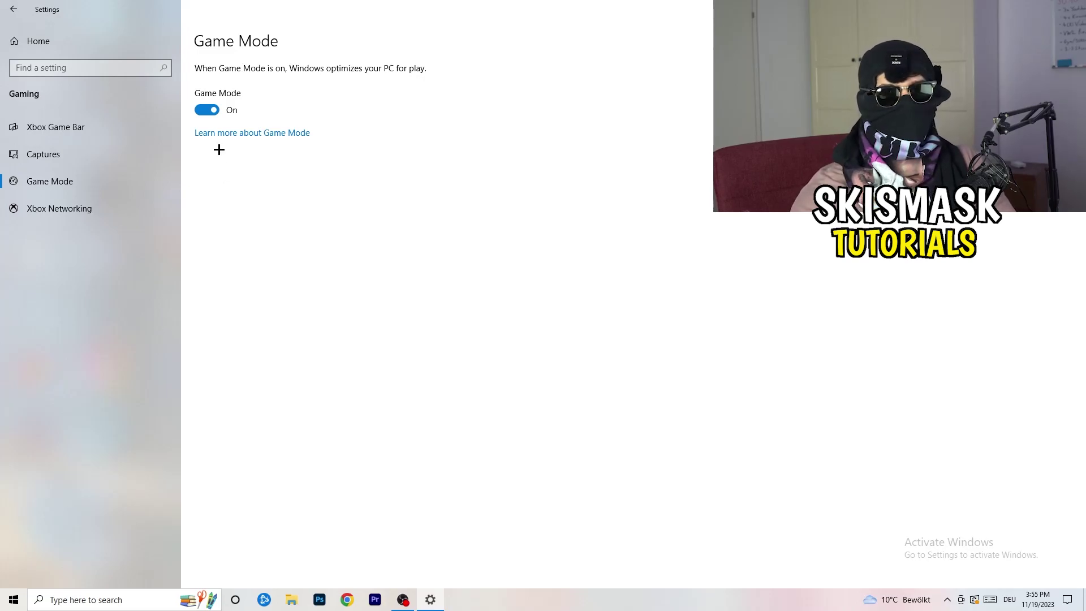
# Return to the Settings home page and open Windows Update under Update & Security
pyautogui.click(14, 10)
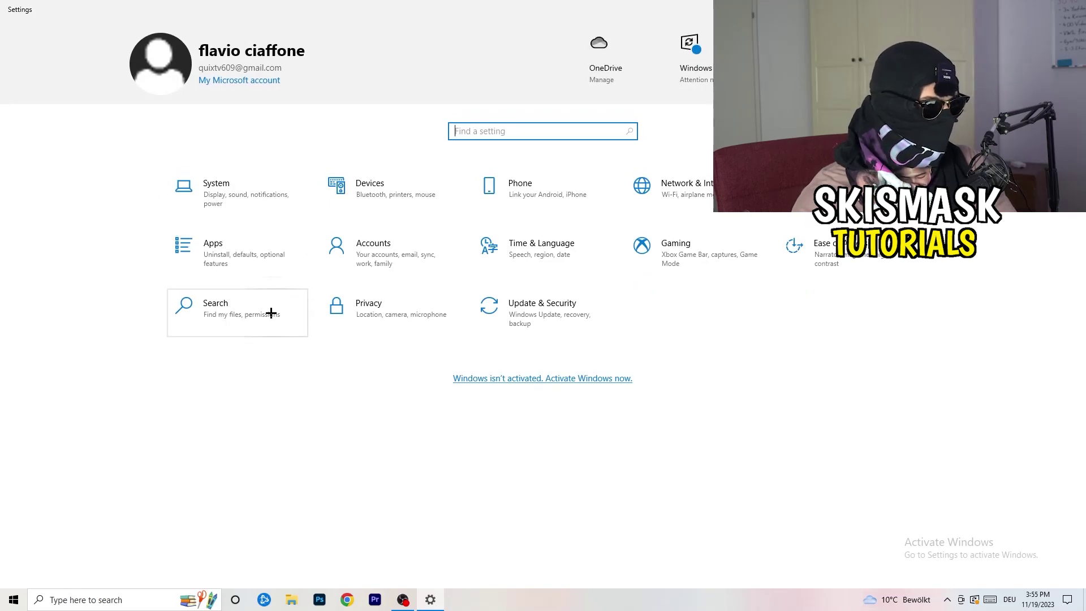
pyautogui.click(567, 327)
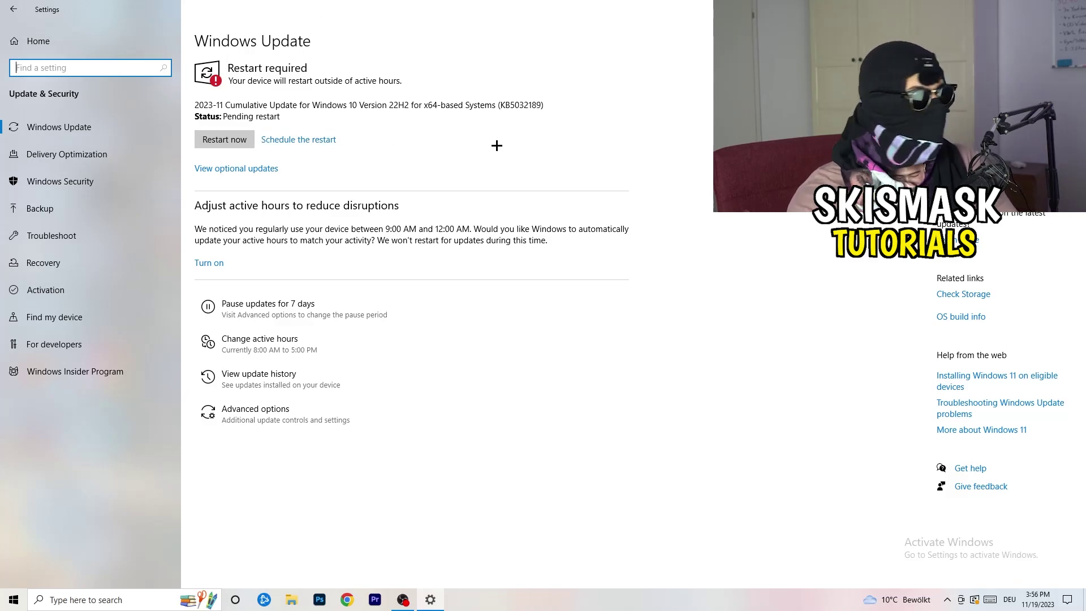
pyautogui.moveTo(417, 9); pyautogui.dragTo(374, 418)
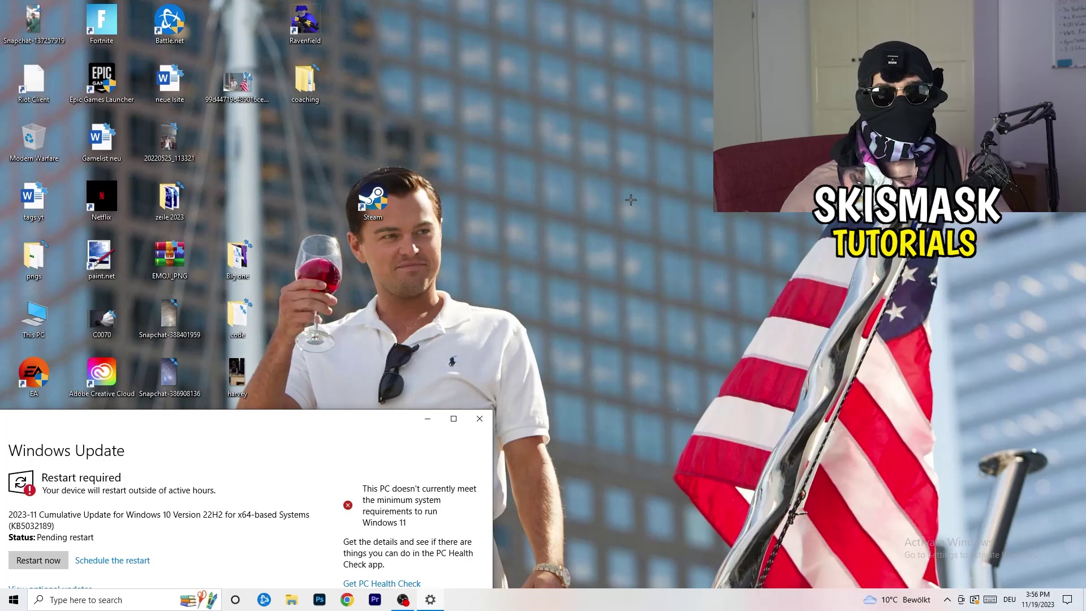
pyautogui.click(453, 419)
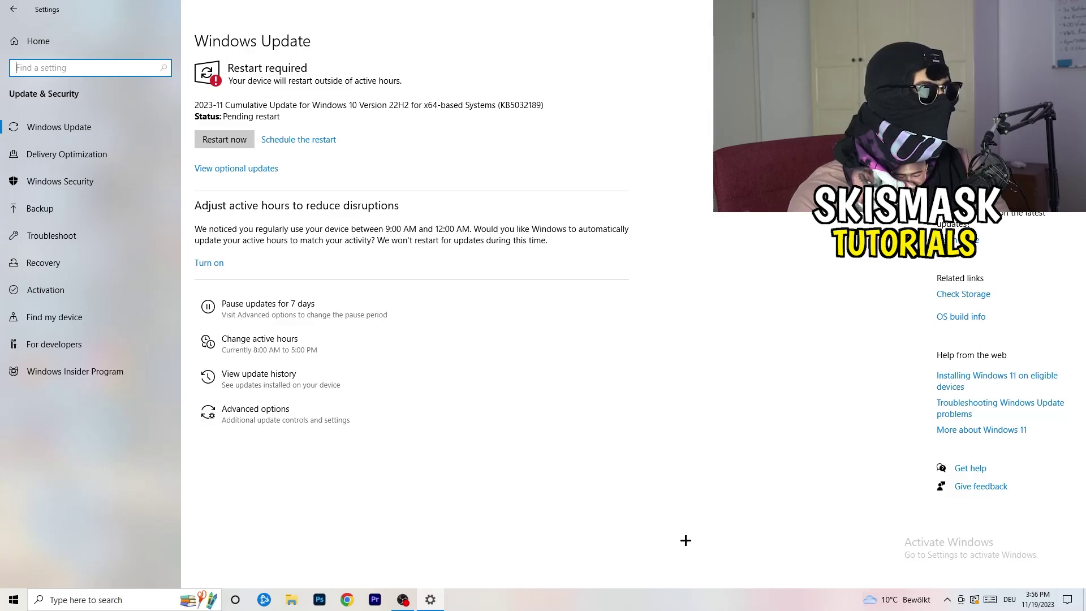
# Return to the Settings home page and open the System display settings
pyautogui.click(28, 50)
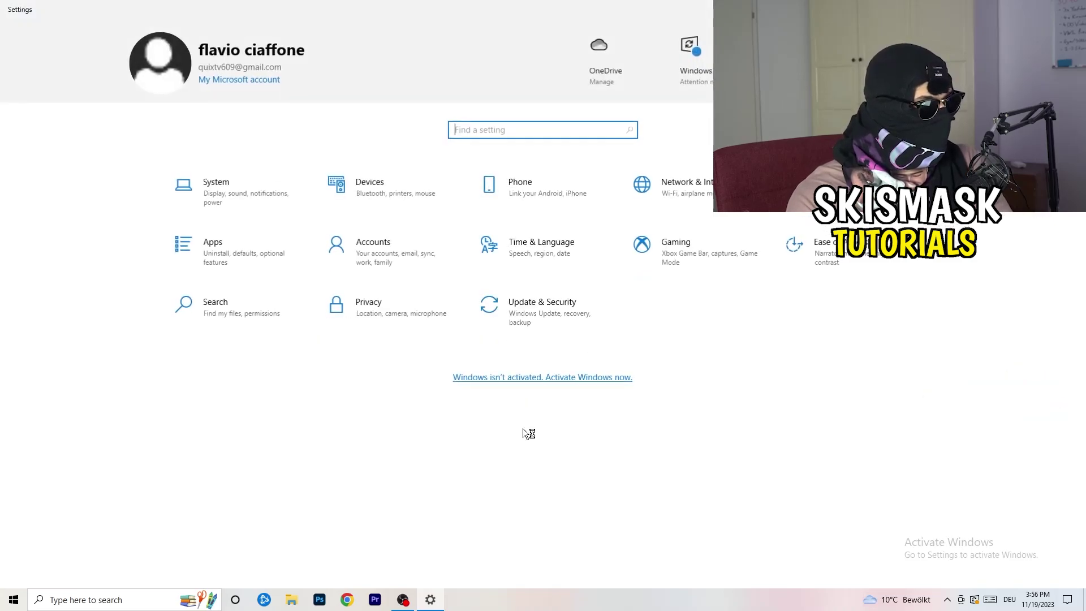
pyautogui.click(227, 189)
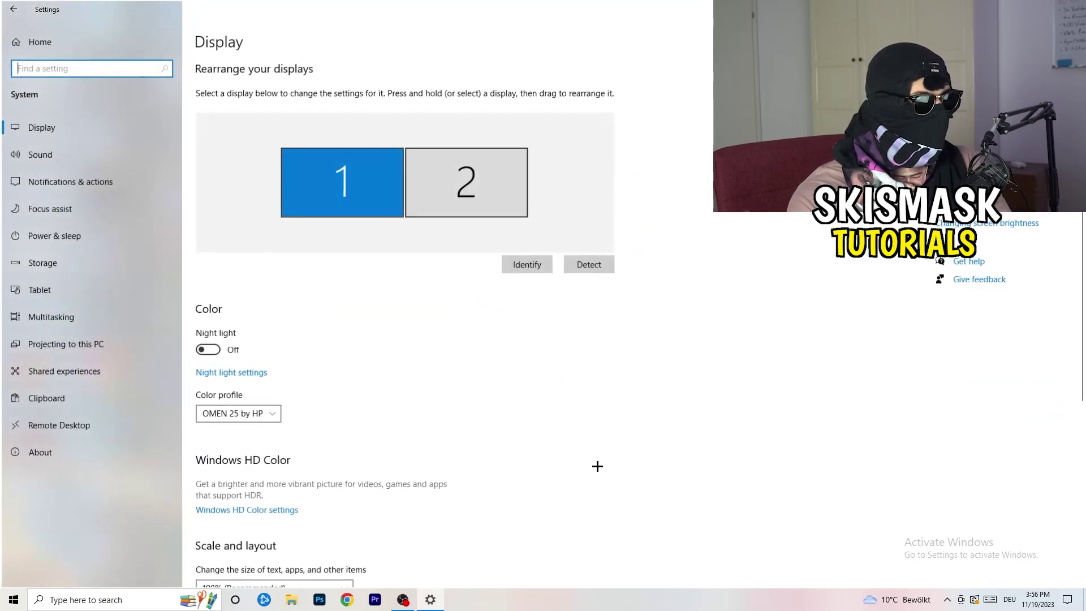
pyautogui.click(202, 44)
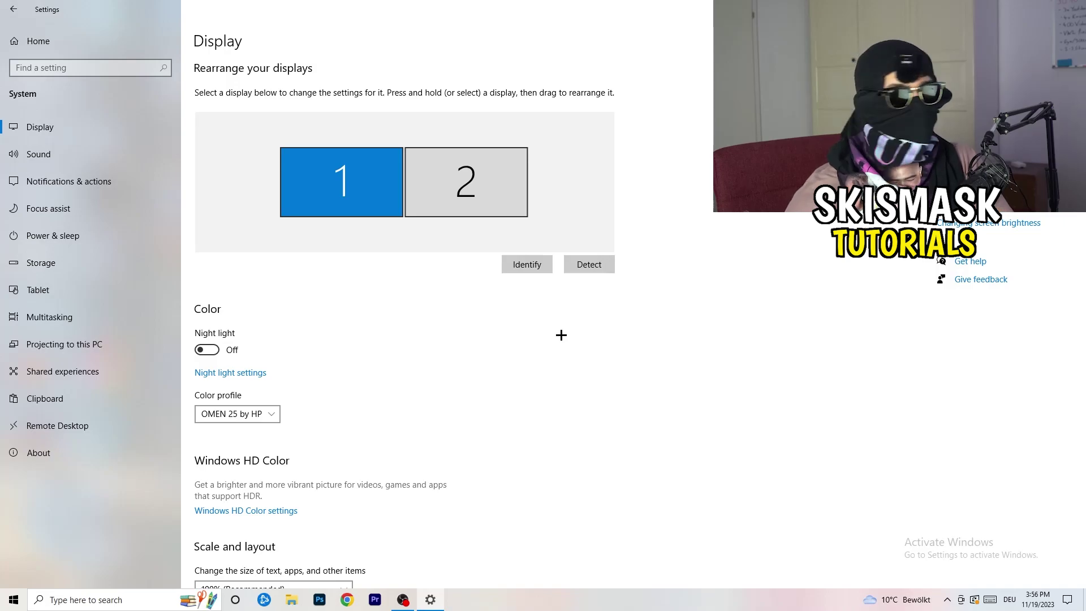
# Review the scale and layout options and show the available display resolutions without changing the selection
pyautogui.scroll(-5, 424, 284)
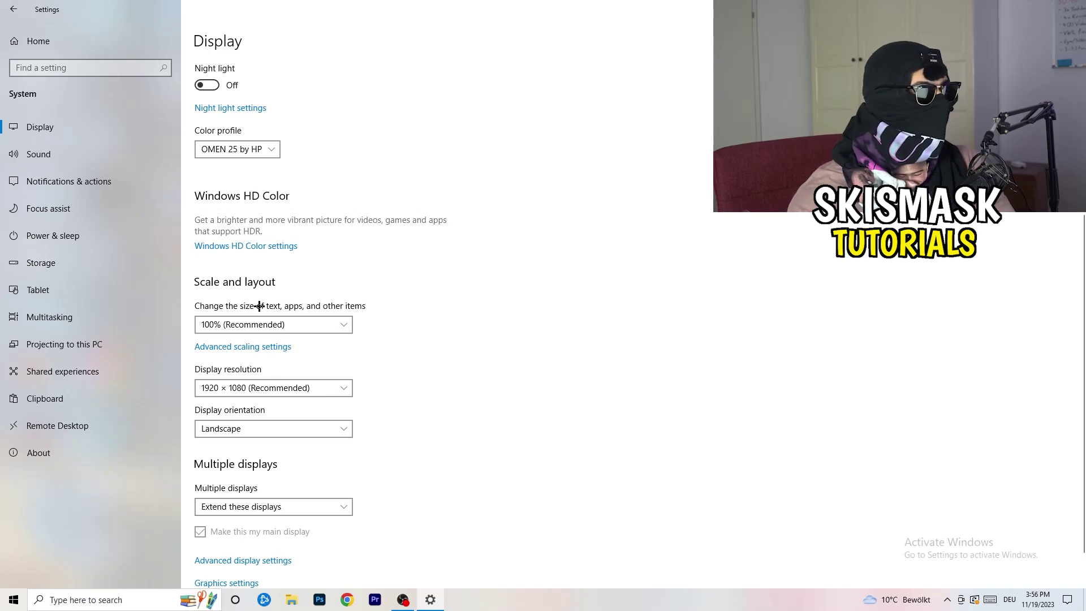
pyautogui.scroll(-1, 283, 306)
pyautogui.click(294, 342)
pyautogui.click(531, 305)
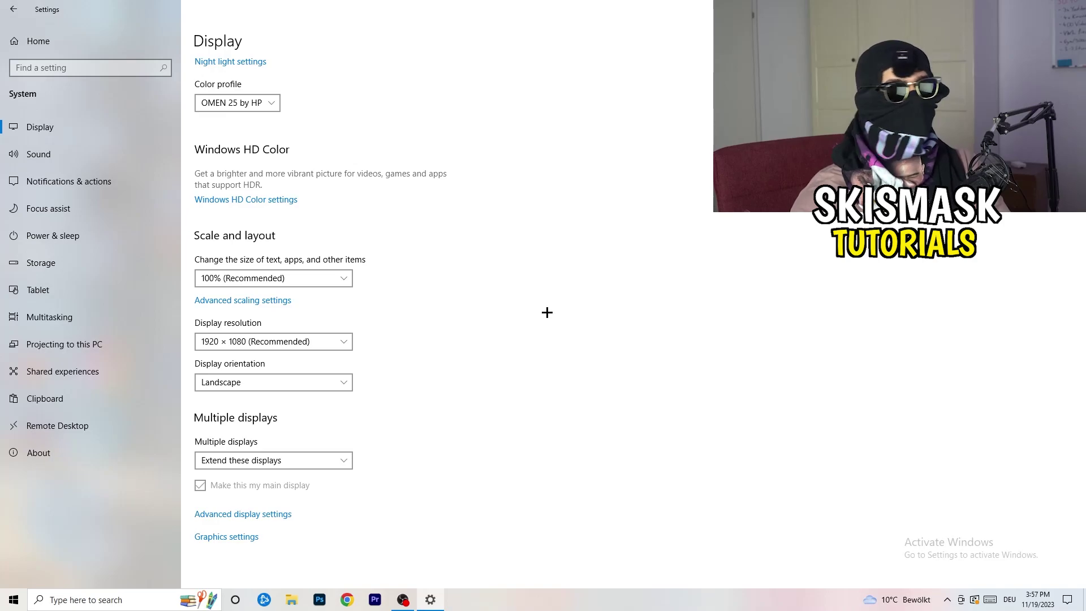
# Open the Power & sleep settings, review the preferred and additional power plans in Power Options, and close that window
pyautogui.click(73, 236)
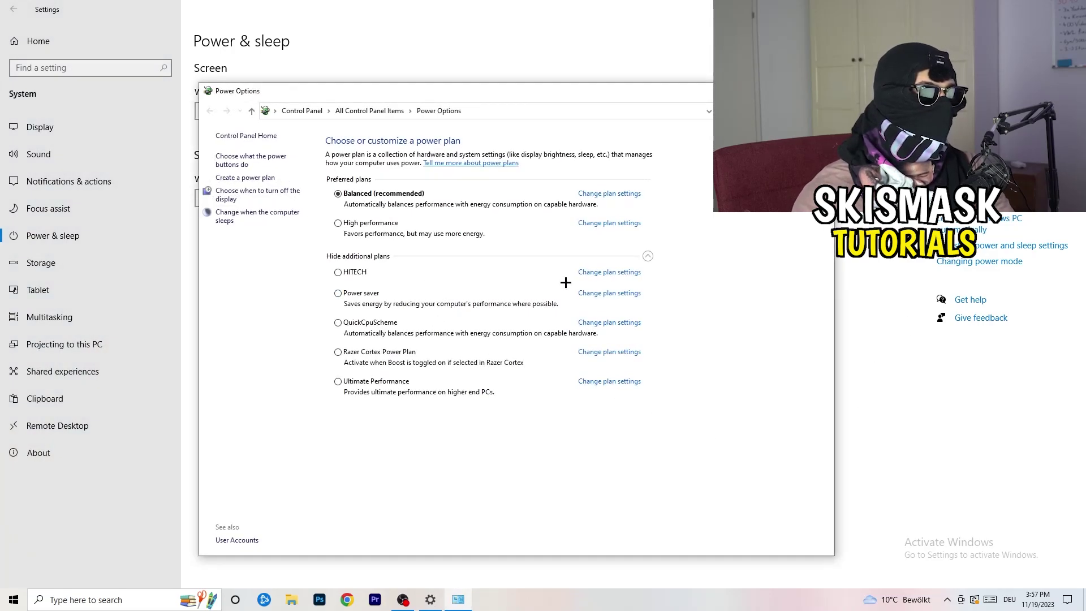
pyautogui.click(649, 257)
pyautogui.click(648, 257)
pyautogui.click(649, 257)
pyautogui.click(648, 256)
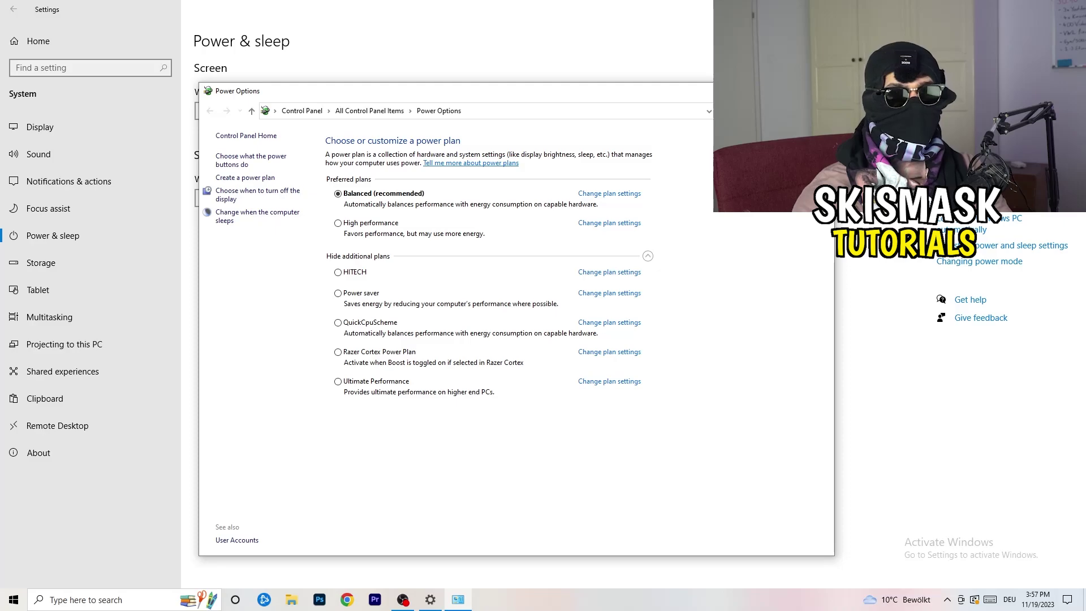
pyautogui.hotkey('alt', 'F4')
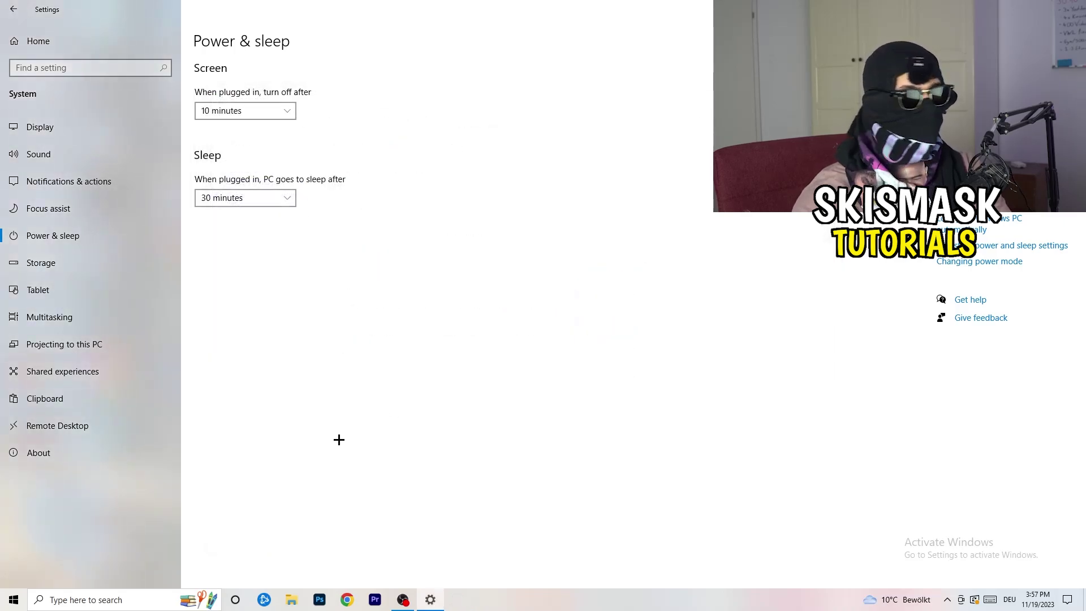
# Open the Storage settings, review the Storage Sense schedule and temporary file options, and close Settings
pyautogui.click(66, 263)
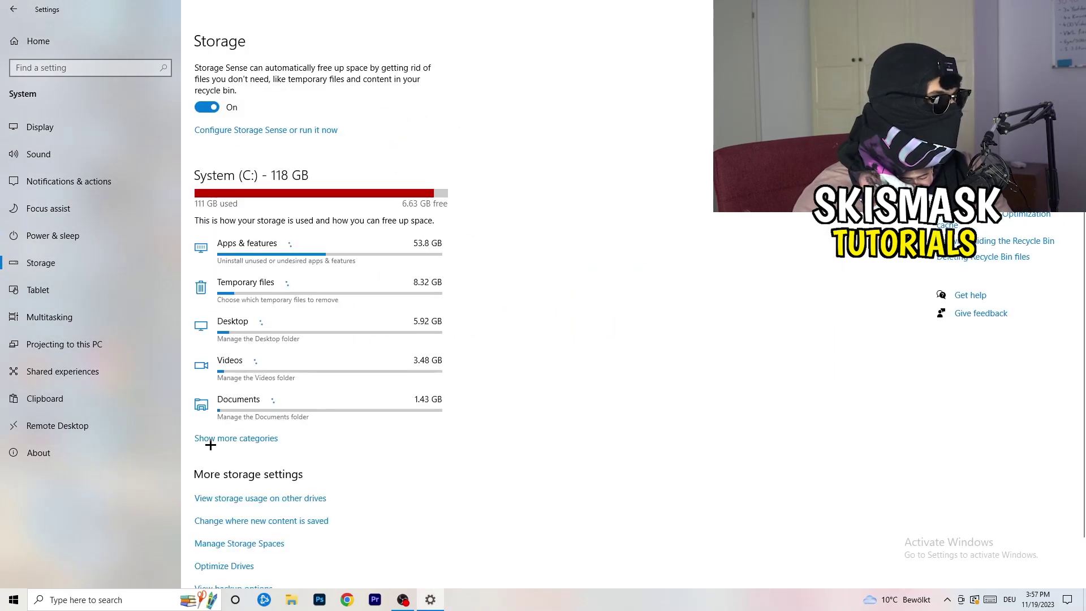
pyautogui.click(241, 135)
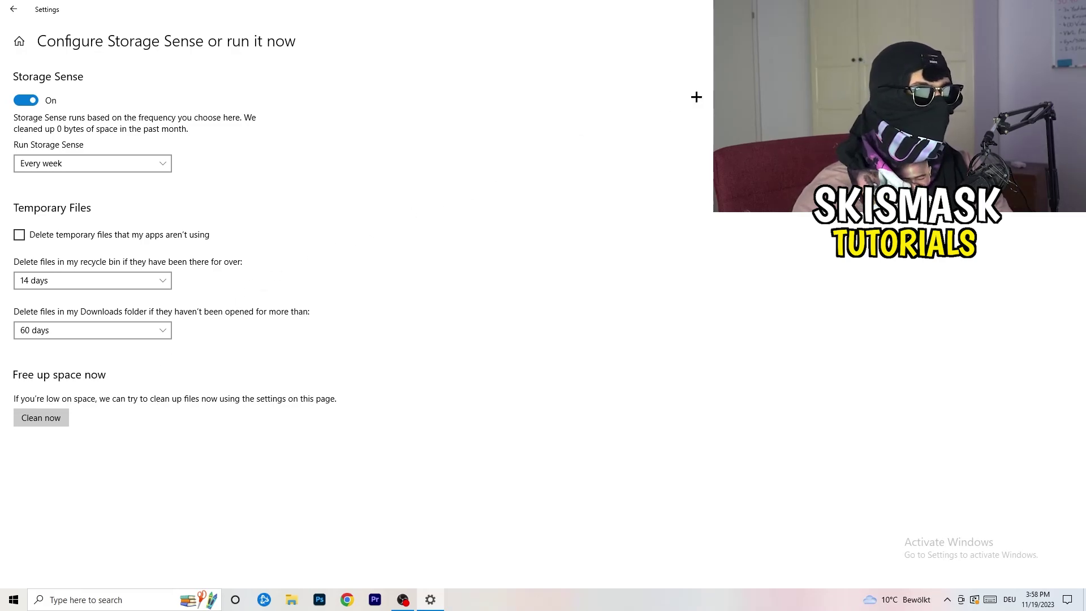
pyautogui.hotkey('alt', 'F4')
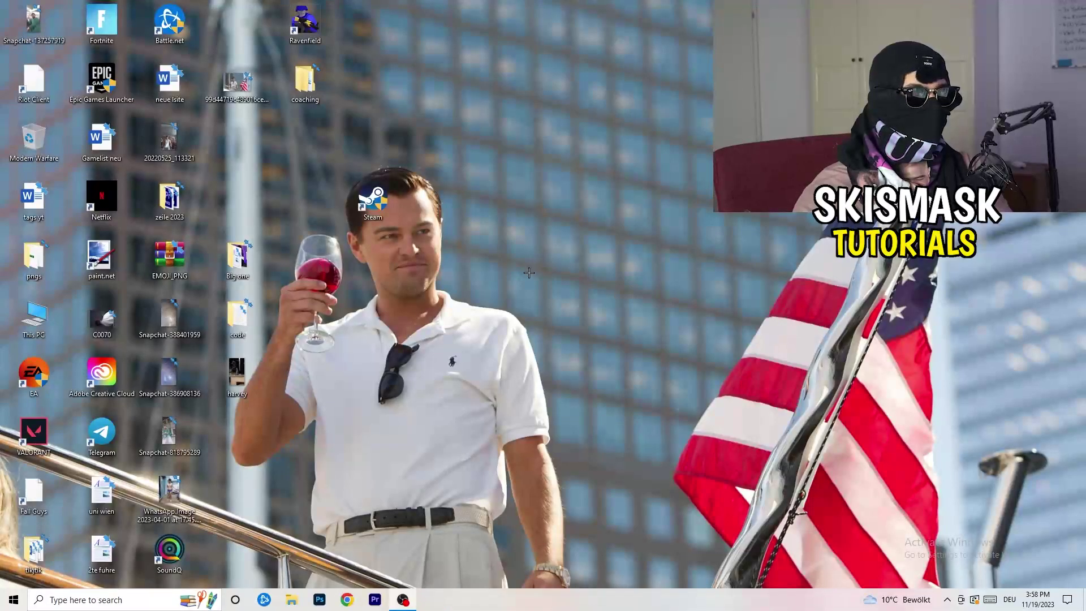